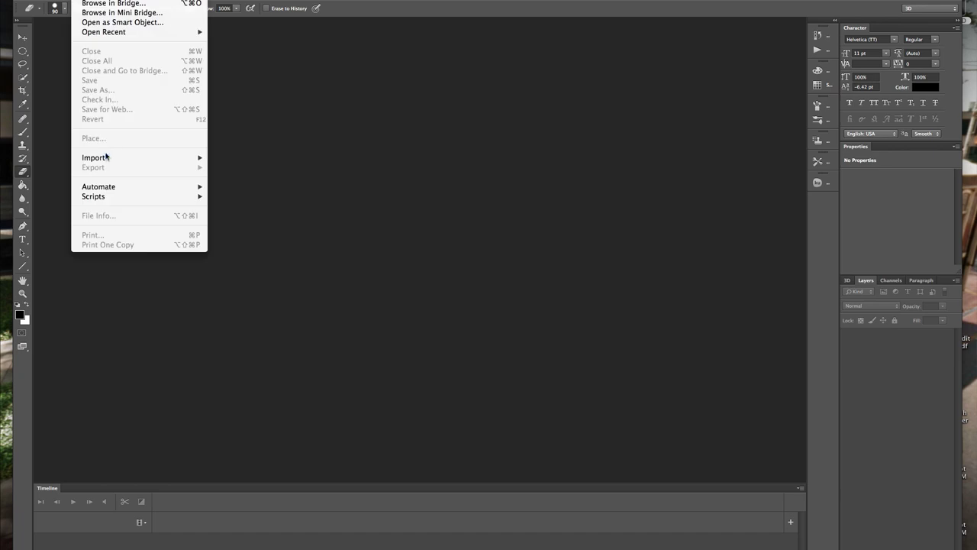
# Step: Preview the CLIP folder videos and import the GROUP043.mov concert clip's frames as layers
pyautogui.click(229, 175)
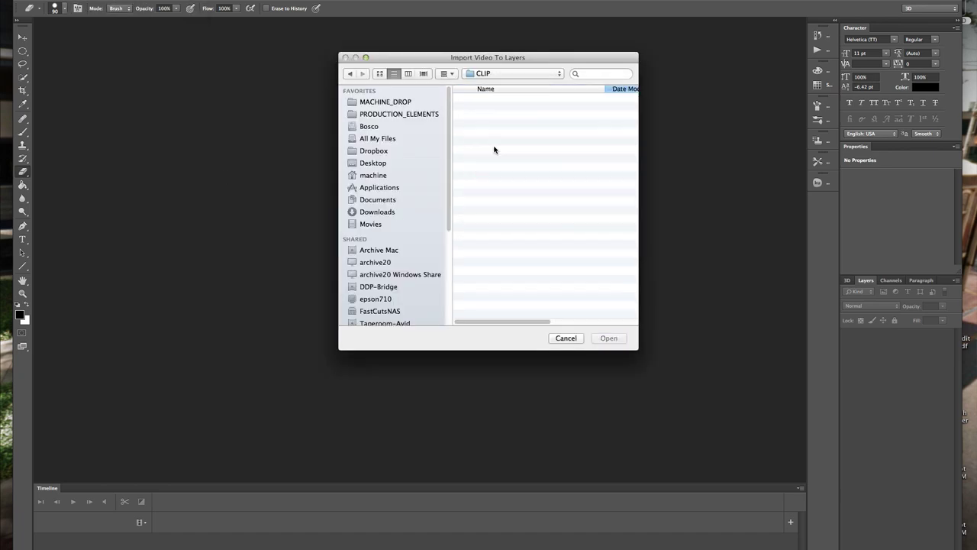
pyautogui.press('space')
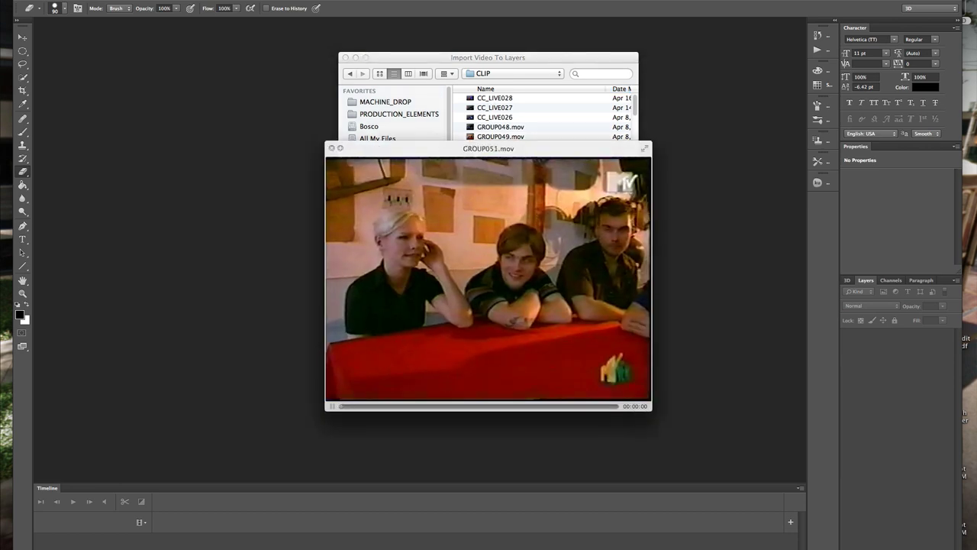
pyautogui.press('Down')
pyautogui.press('Down')
pyautogui.press('Down')
pyautogui.press('Down')
pyautogui.press('Down')
pyautogui.press('Down')
pyautogui.press('Down')
pyautogui.press('Down')
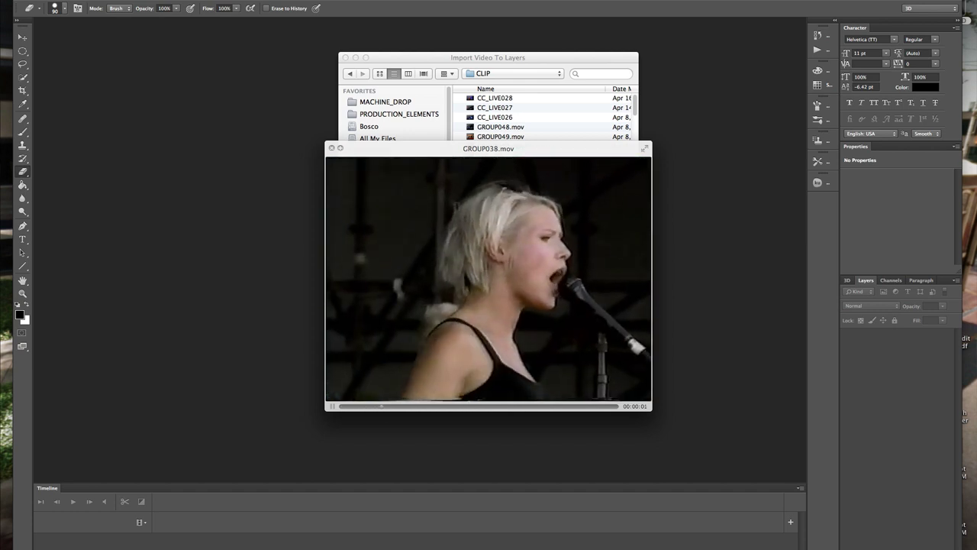
pyautogui.press('Down')
pyautogui.press('Down')
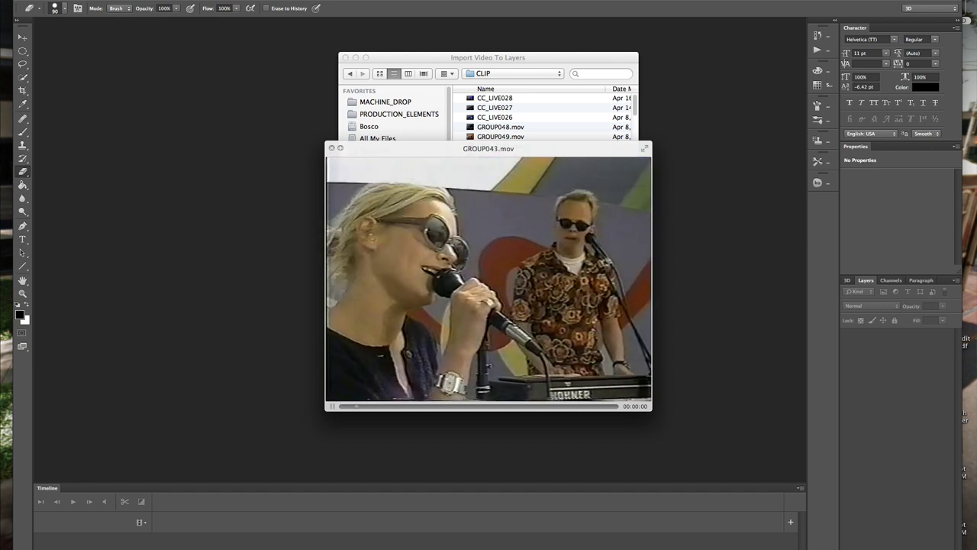
pyautogui.press('space')
pyautogui.press('Return')
pyautogui.press('Return')
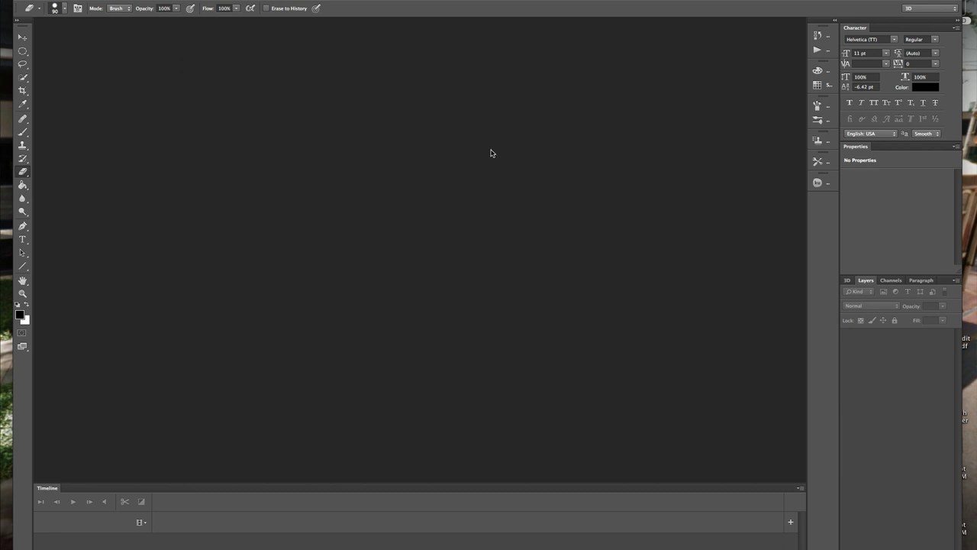
# Step: Group all the video frame layers into a group named VIDEO
pyautogui.hotkey('ctrl', 'alt', 'a')
pyautogui.hotkey('ctrl', 'g')
pyautogui.write('VIDEO')
# Step: Set the canvas size to 1920 × 1080 pixels
pyautogui.press('Return')
pyautogui.press('b')
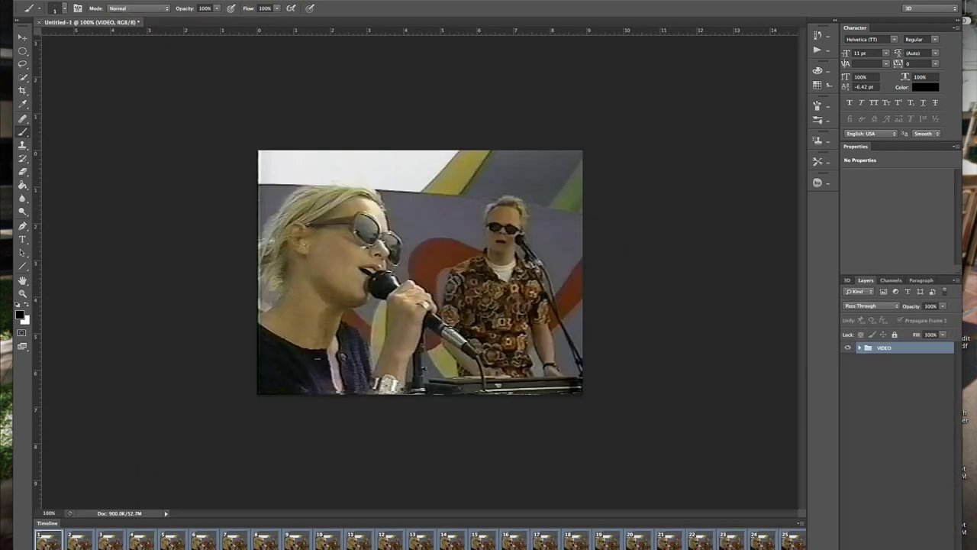
pyautogui.hotkey('ctrl', 'alt', 'c')
pyautogui.click(522, 241)
pyautogui.click(511, 229)
pyautogui.write('1920')
pyautogui.press('Tab')
pyautogui.write('1080')
# Step: Scale the footage up with Free Transform so it fills the canvas height
pyautogui.press('Return')
pyautogui.hotkey('ctrl', '0')
pyautogui.hotkey('ctrl', 't')
pyautogui.moveTo(309, 190)
pyautogui.mouseDown()
pyautogui.moveTo(239, 124)
pyautogui.moveTo(175, 89)
pyautogui.mouseUp()
pyautogui.moveTo(527, 353)
pyautogui.mouseDown()
pyautogui.moveTo(670, 461)
pyautogui.moveTo(665, 455)
pyautogui.mouseUp()
pyautogui.press('Return')
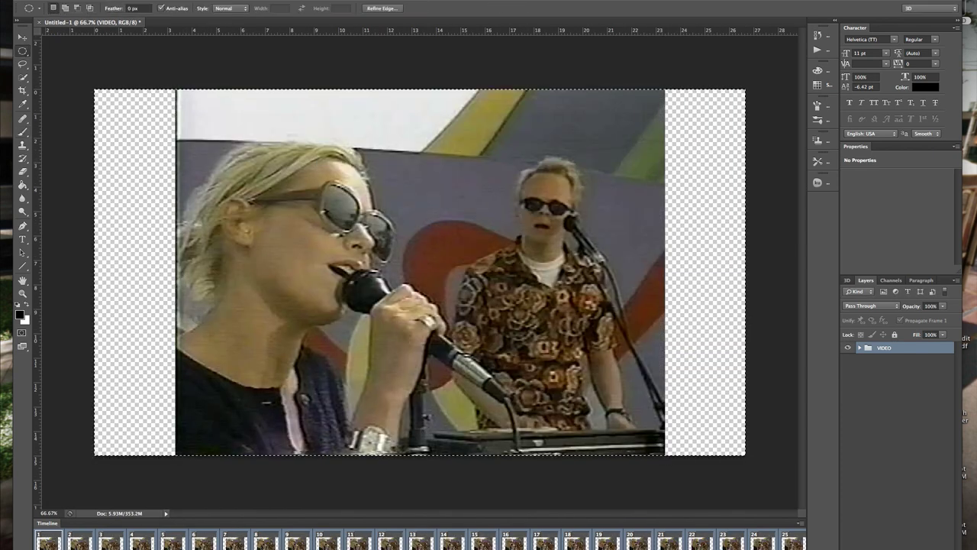
pyautogui.rightClick(885, 399)
pyautogui.click(930, 334)
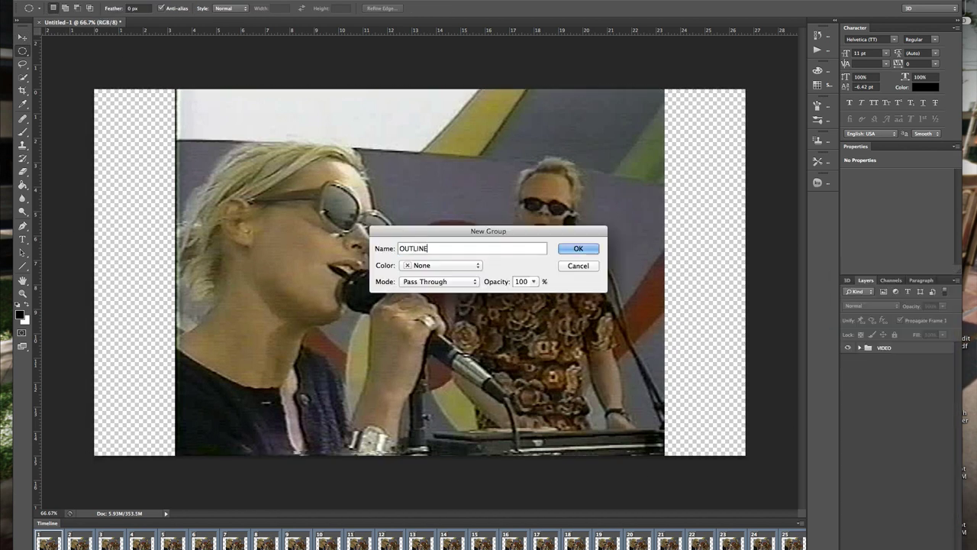
# Step: Name the group OUTLINE, add a drawing layer inside it, and choose a brush tip and line swatch
pyautogui.press('Return')
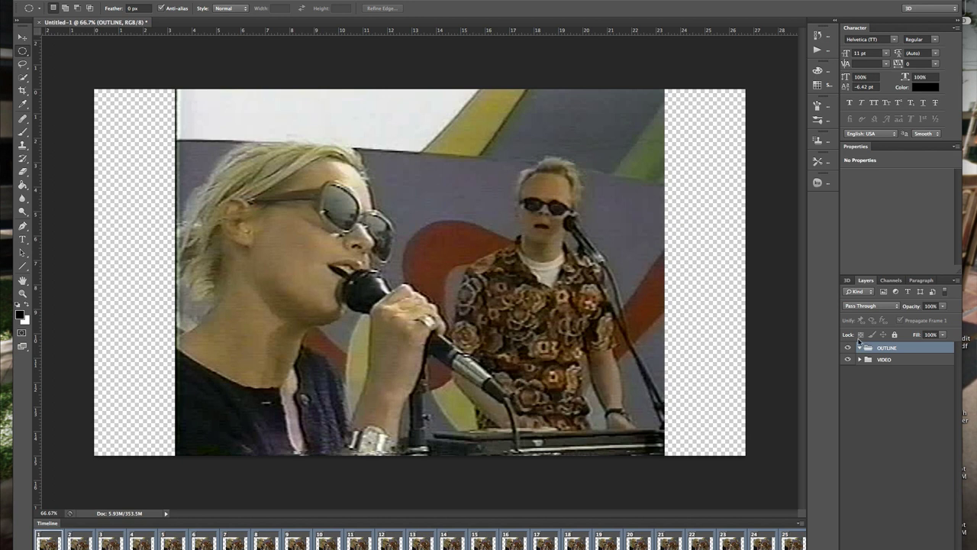
pyautogui.click(929, 517)
pyautogui.press('b')
pyautogui.click(64, 8)
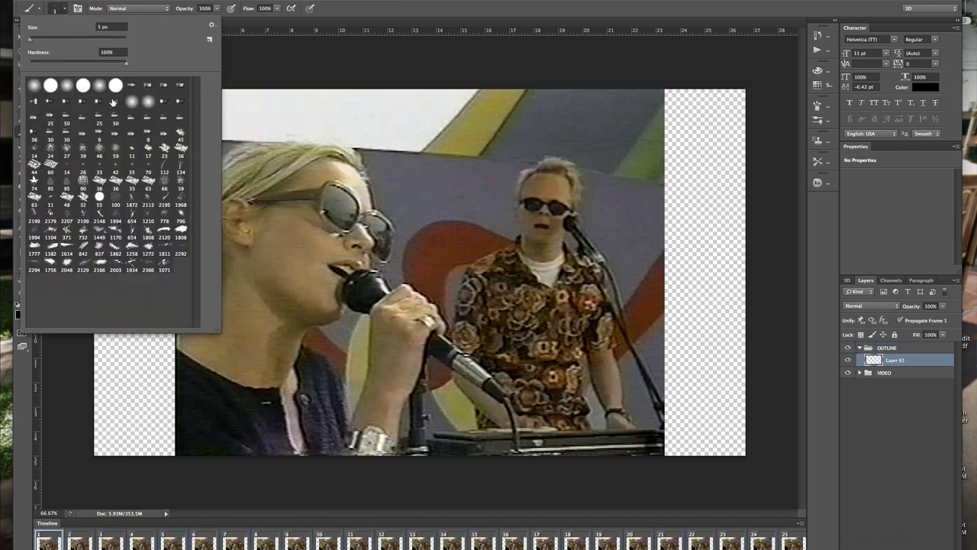
pyautogui.click(132, 86)
pyautogui.press('Return')
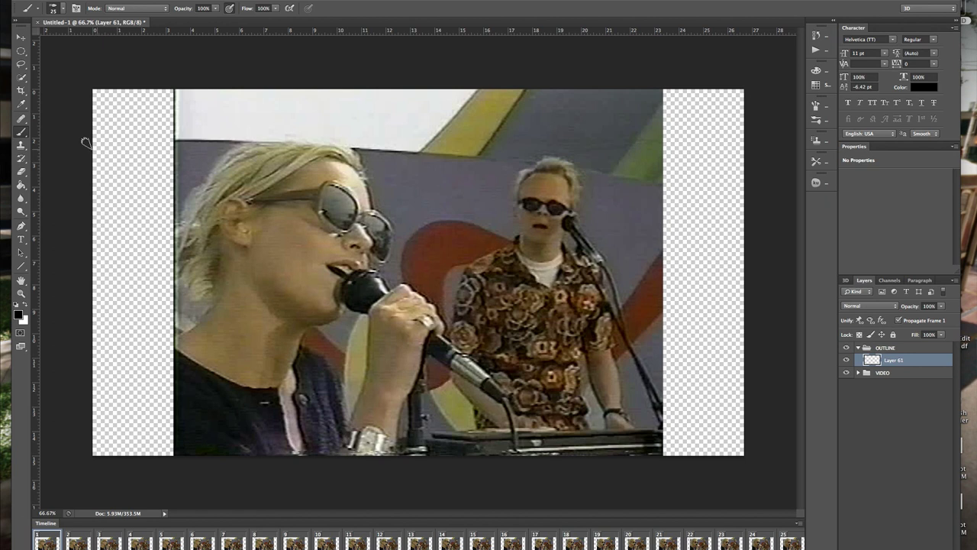
pyautogui.click(816, 84)
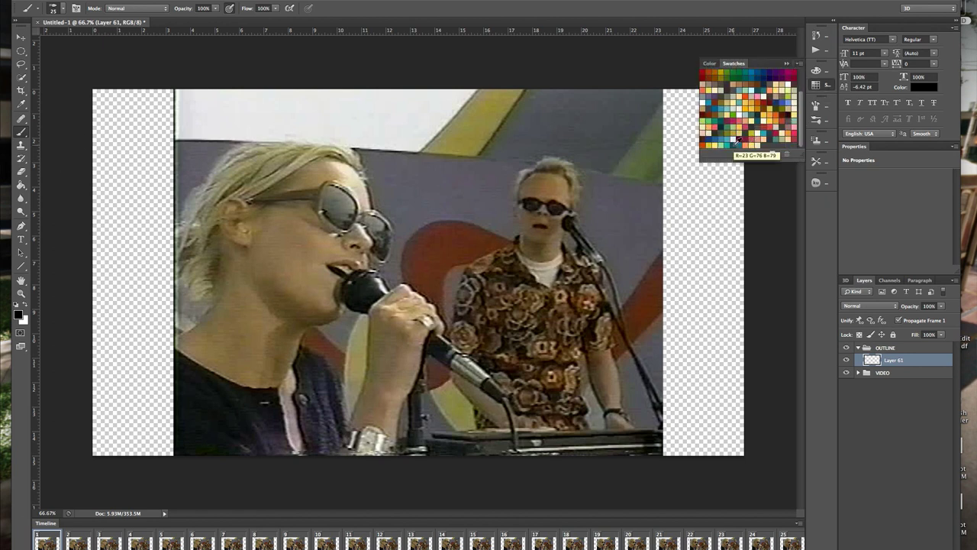
# Step: Create a BKGD layer at the bottom of the stack and fill it sage green
pyautogui.click(888, 406)
pyautogui.click(954, 280)
pyautogui.click(916, 275)
pyautogui.press('Return')
pyautogui.hotkey('ctrl', 'shift', '[')
pyautogui.press('i')
pyautogui.hotkey('shift', 'F5')
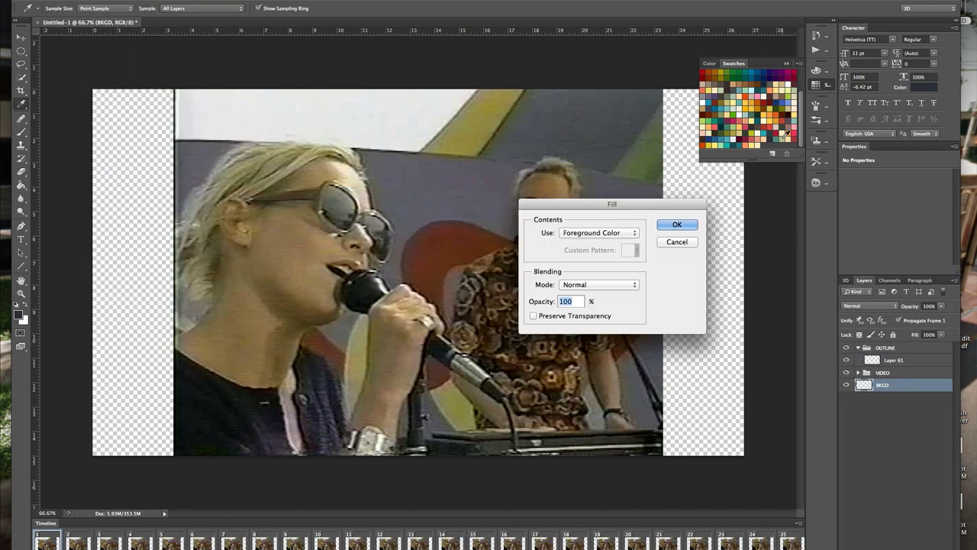
pyautogui.click(599, 232)
pyautogui.click(588, 258)
pyautogui.click(582, 28)
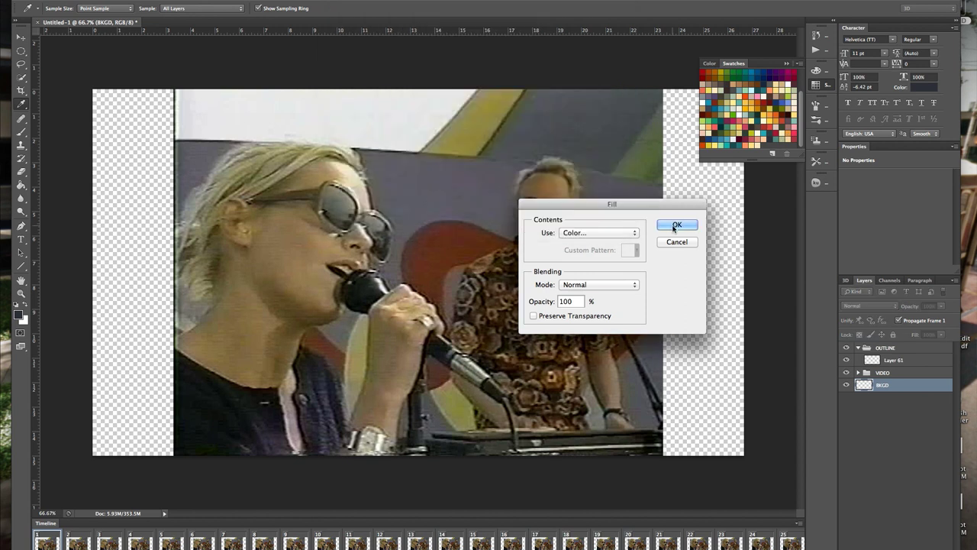
pyautogui.click(669, 225)
# Step: Return to Layer 61 and brush the outline along the top of the singer's hair
pyautogui.click(894, 360)
pyautogui.press('b')
pyautogui.moveTo(362, 164); pyautogui.dragTo(229, 190)
# Step: Brush dark outlines of the hair edge, hand, forearm, microphone and left shoulder, hiding VIDEO to check
pyautogui.moveTo(320, 146)
pyautogui.mouseDown()
pyautogui.moveTo(198, 252)
pyautogui.moveTo(162, 348)
pyautogui.mouseUp()
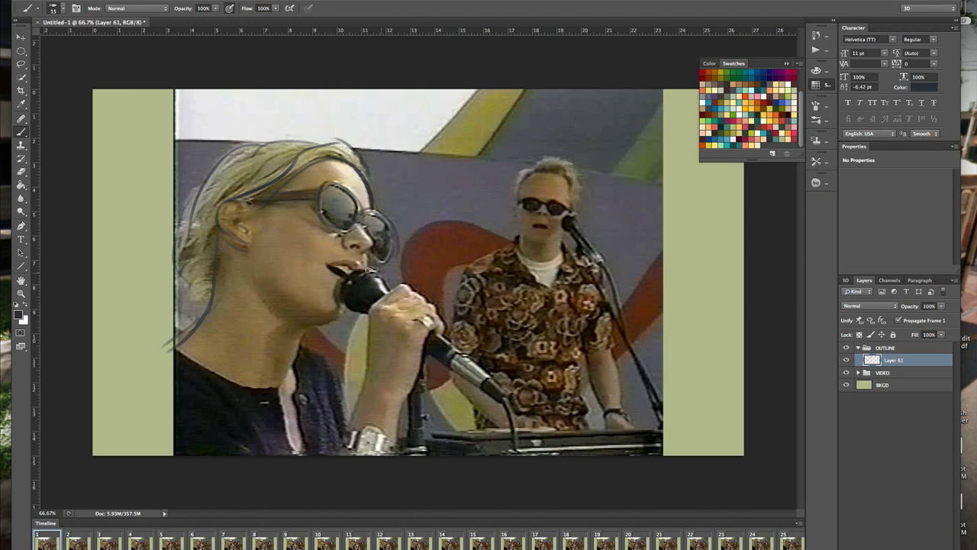
pyautogui.moveTo(363, 309); pyautogui.dragTo(347, 427)
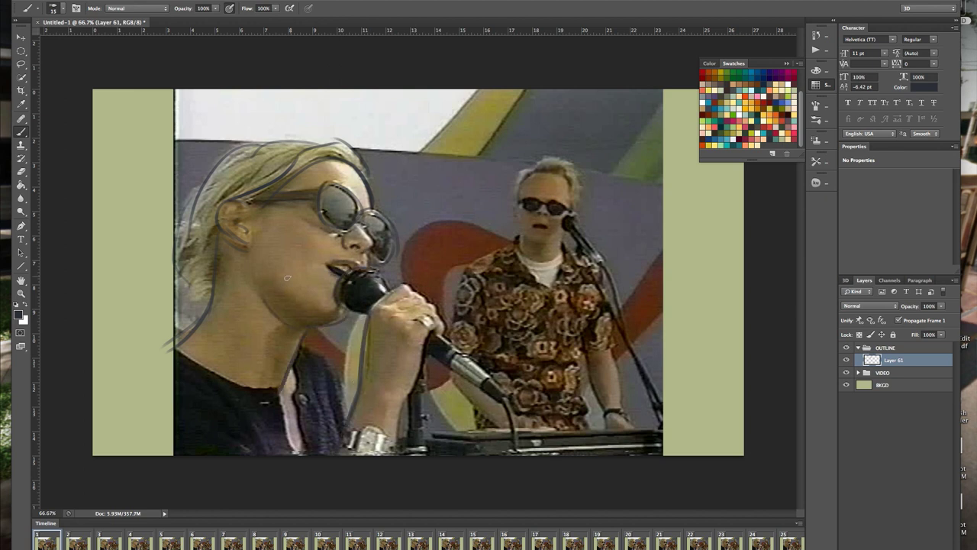
pyautogui.moveTo(446, 325); pyautogui.dragTo(365, 455)
pyautogui.moveTo(504, 396); pyautogui.dragTo(446, 348)
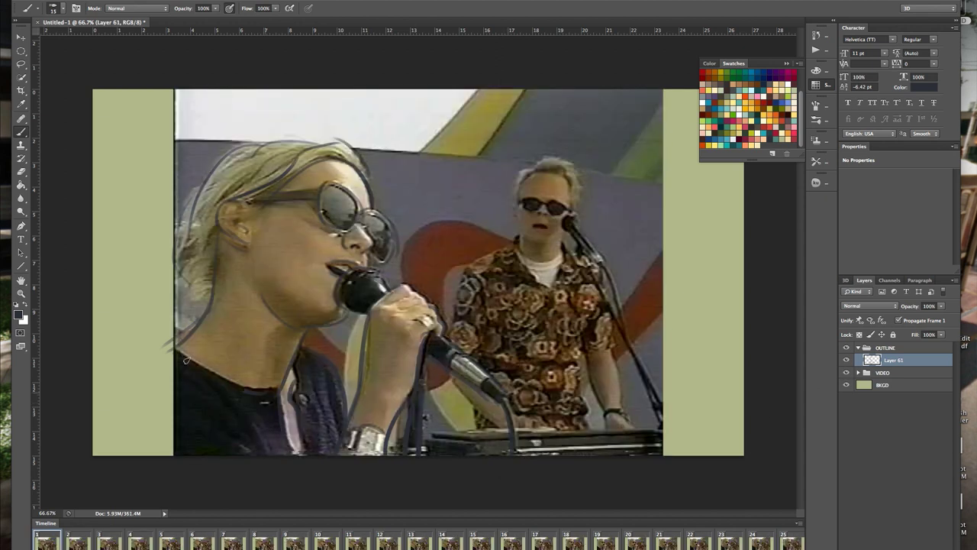
pyautogui.moveTo(170, 342); pyautogui.dragTo(111, 441)
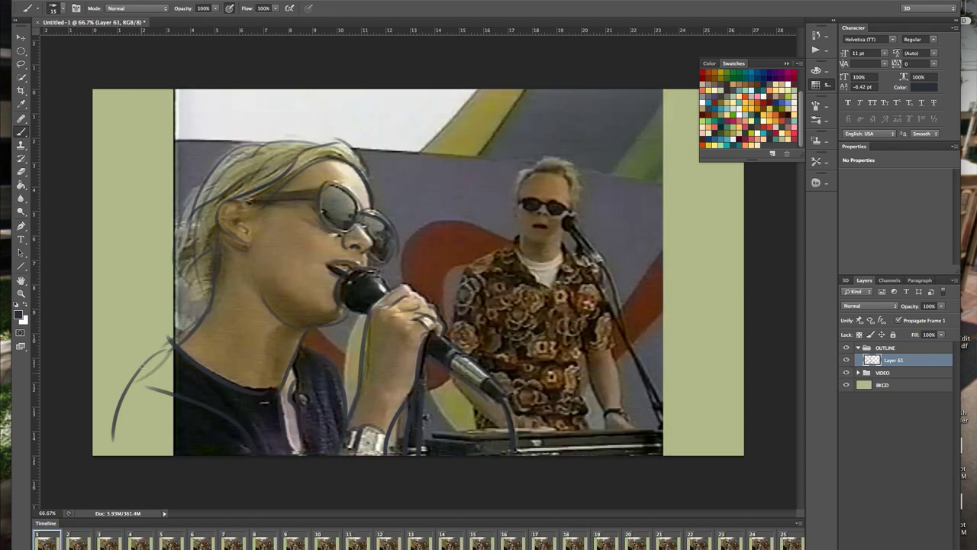
pyautogui.click(846, 373)
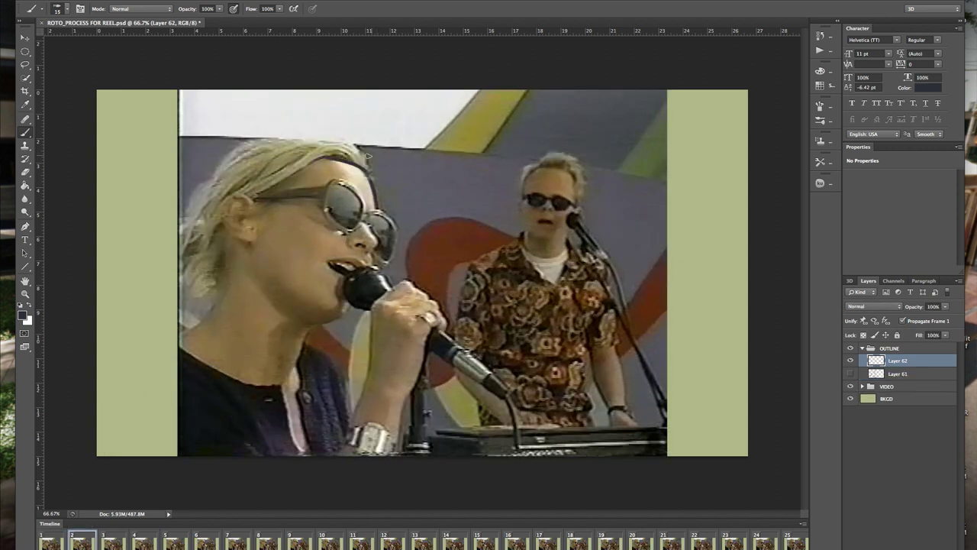
# Step: Trace the hair and ear on Layer 62 and save the document
pyautogui.moveTo(275, 179)
pyautogui.mouseDown()
pyautogui.moveTo(208, 200)
pyautogui.moveTo(239, 237)
pyautogui.moveTo(196, 327)
pyautogui.mouseUp()
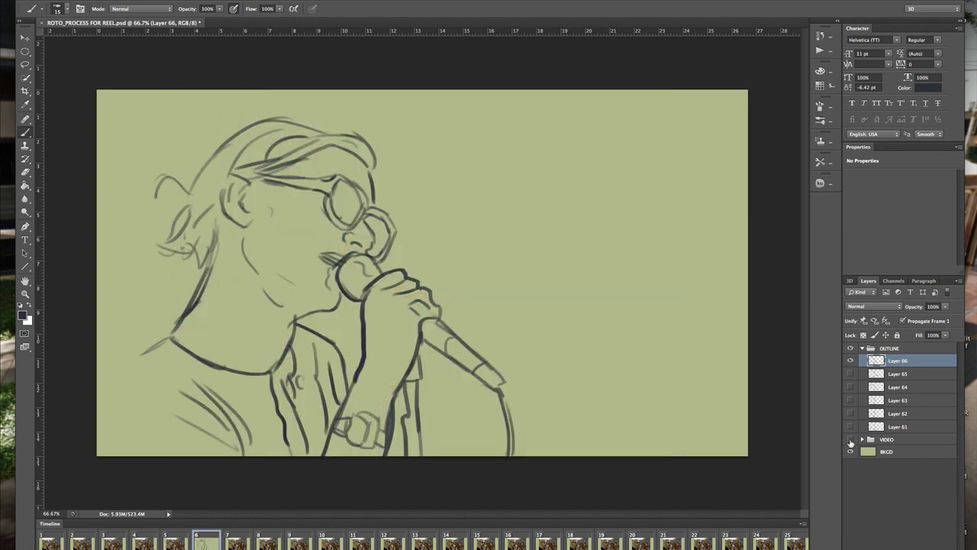
pyautogui.hotkey('ctrl', 's')
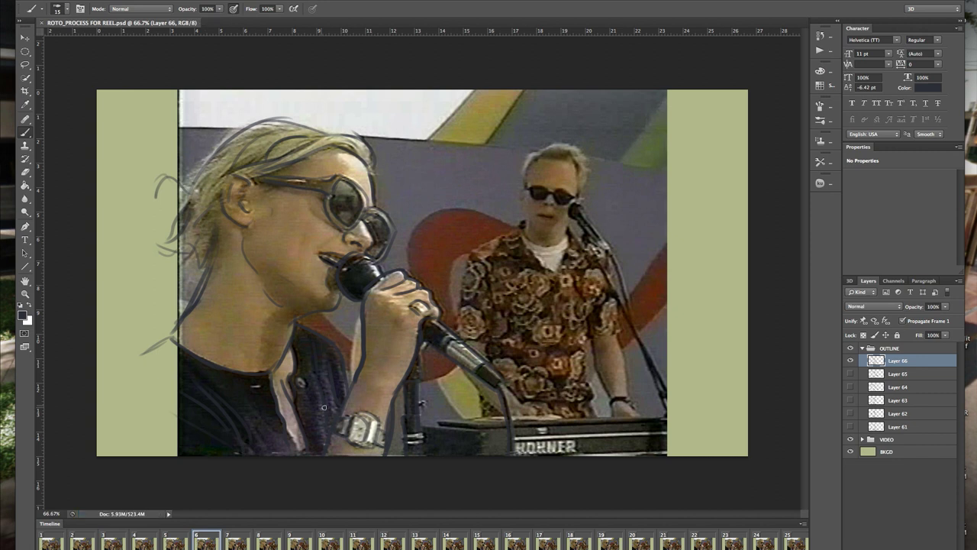
# Step: Hide the video to review the sketch, collapse OUTLINE and create the SHADING group
pyautogui.click(62, 533)
pyautogui.click(890, 348)
pyautogui.click(862, 349)
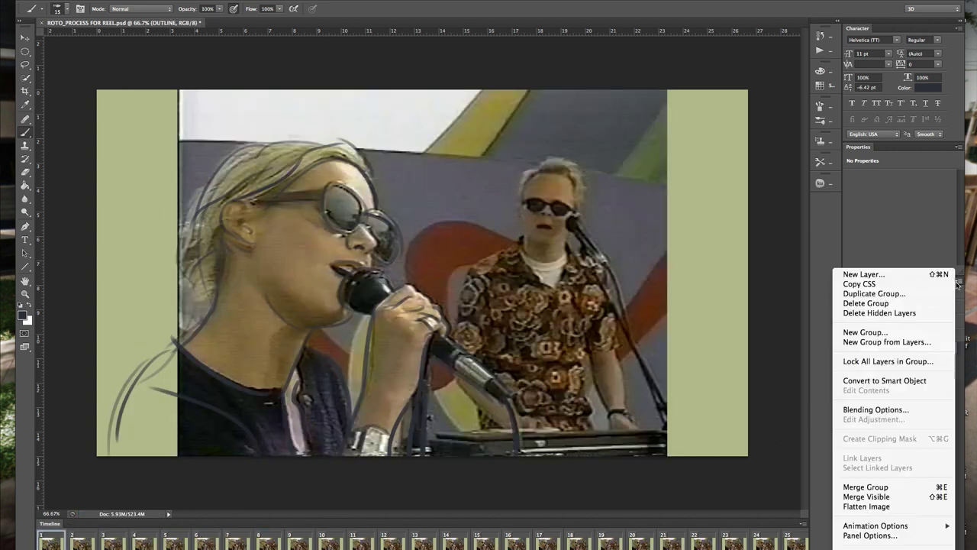
pyautogui.write('SHADING')
pyautogui.press('Return')
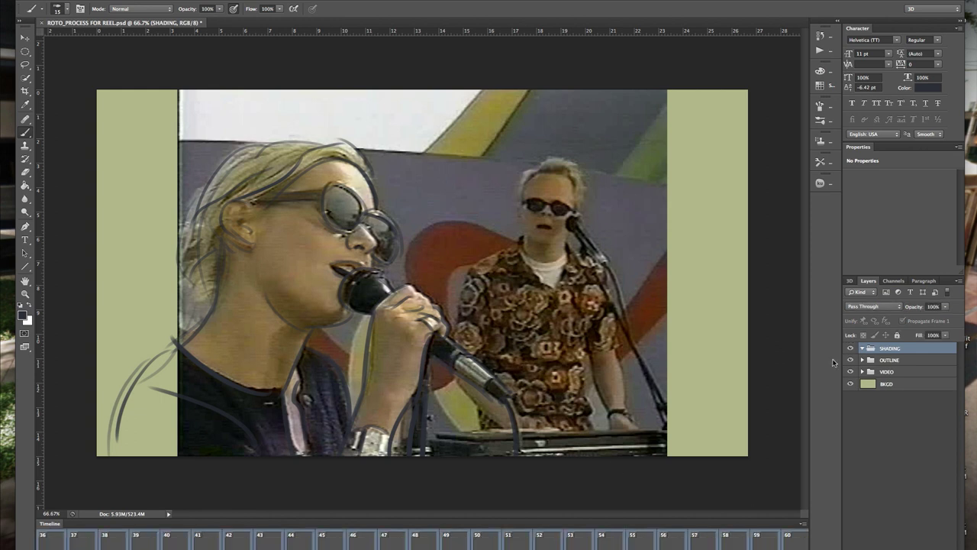
# Step: Add a shading layer and paint broad grey shading on the singer's left arm
pyautogui.hotkey('ctrl', 'shift', 'alt', 'n')
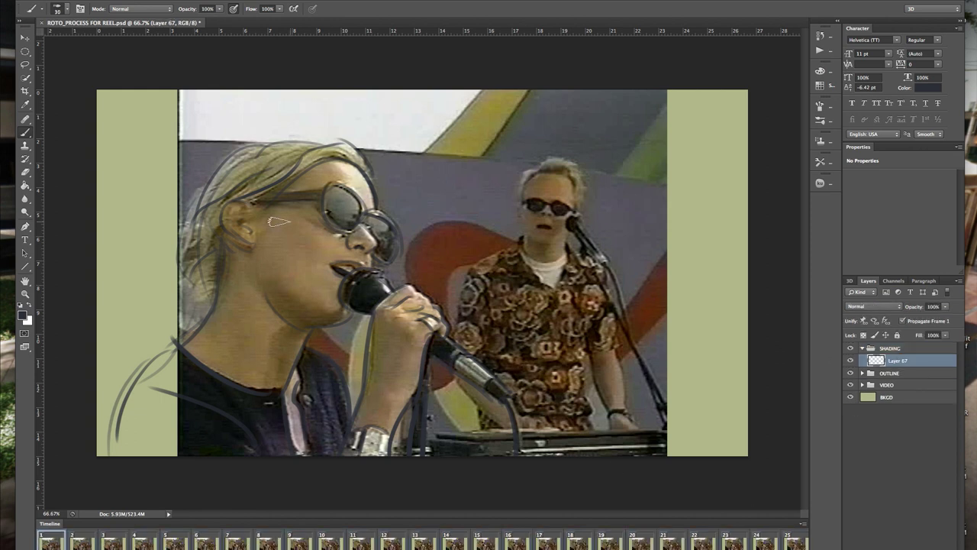
pyautogui.press(']')
pyautogui.press(']')
pyautogui.press(']')
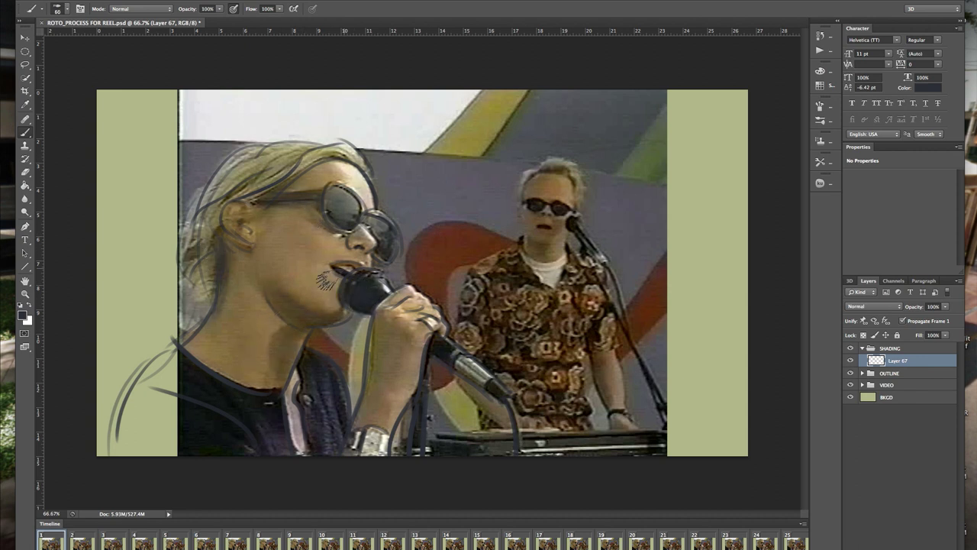
pyautogui.press(']')
pyautogui.press(']')
pyautogui.press(']')
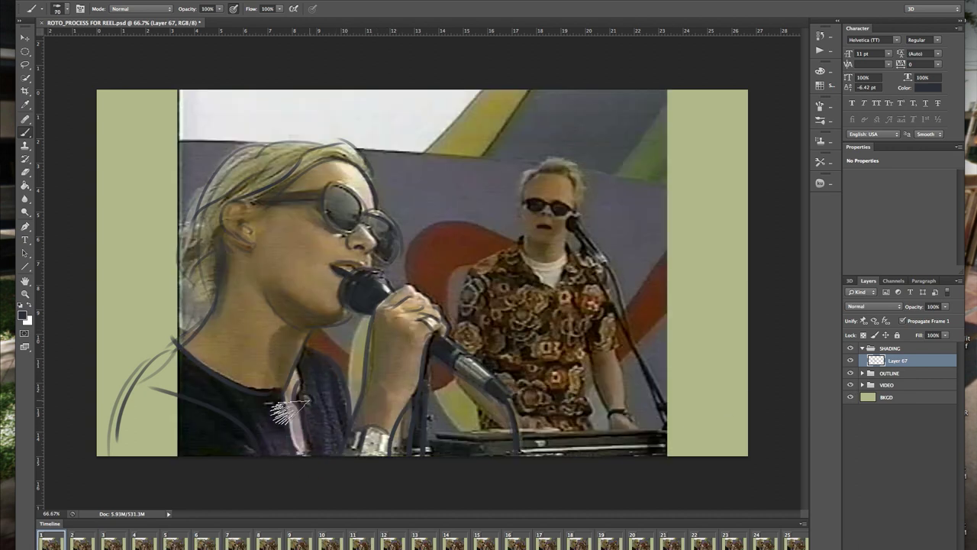
pyautogui.moveTo(172, 386); pyautogui.dragTo(126, 443)
pyautogui.press('[')
pyautogui.press('[')
pyautogui.press('[')
pyautogui.press('[')
pyautogui.press('[')
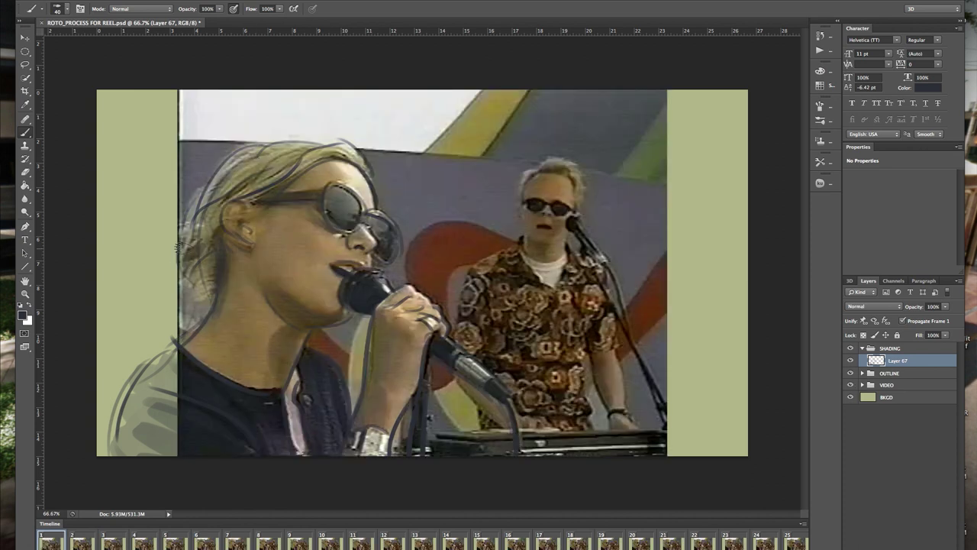
# Step: Shade frames 2 and 3 on fresh layers, resizing the brush and checking without the video
pyautogui.press('F2')
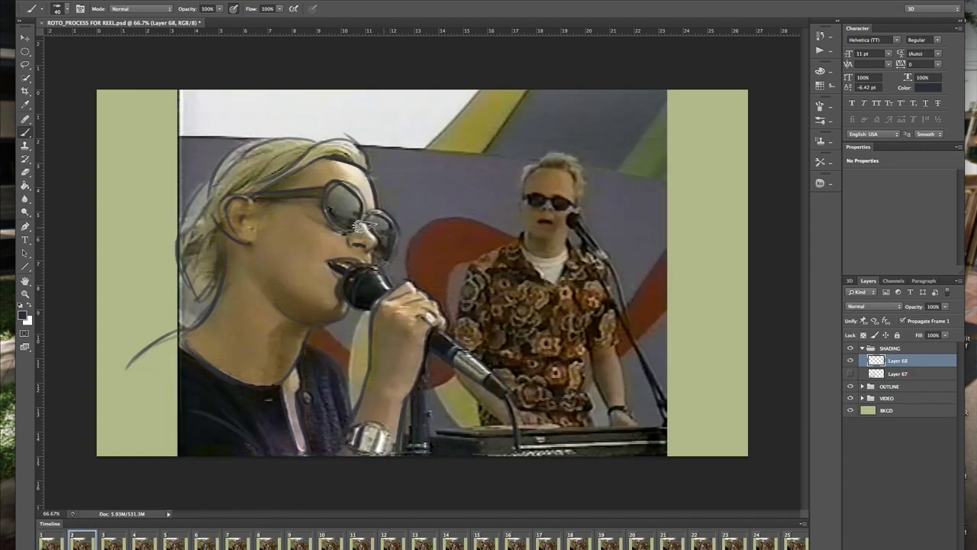
pyautogui.press(']')
pyautogui.press(']')
pyautogui.press(']')
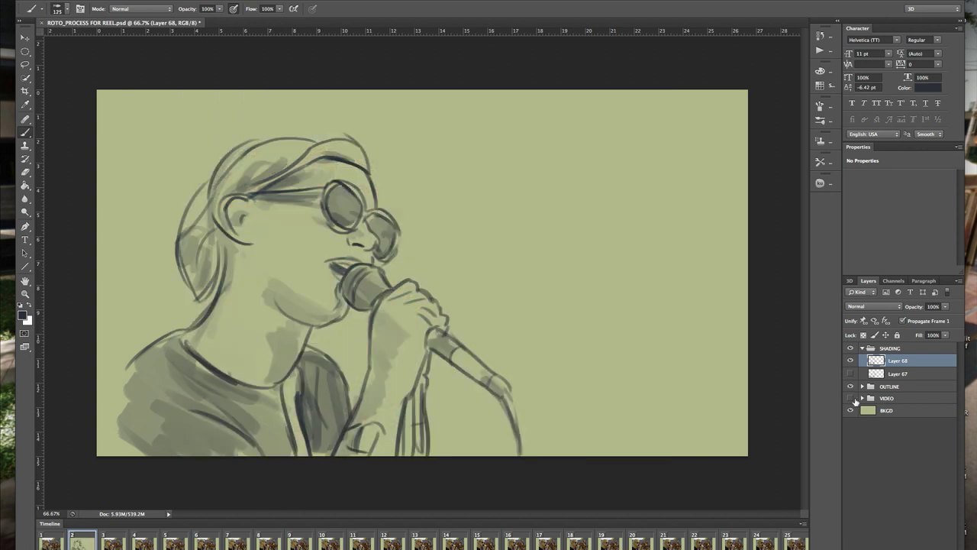
pyautogui.press('F2')
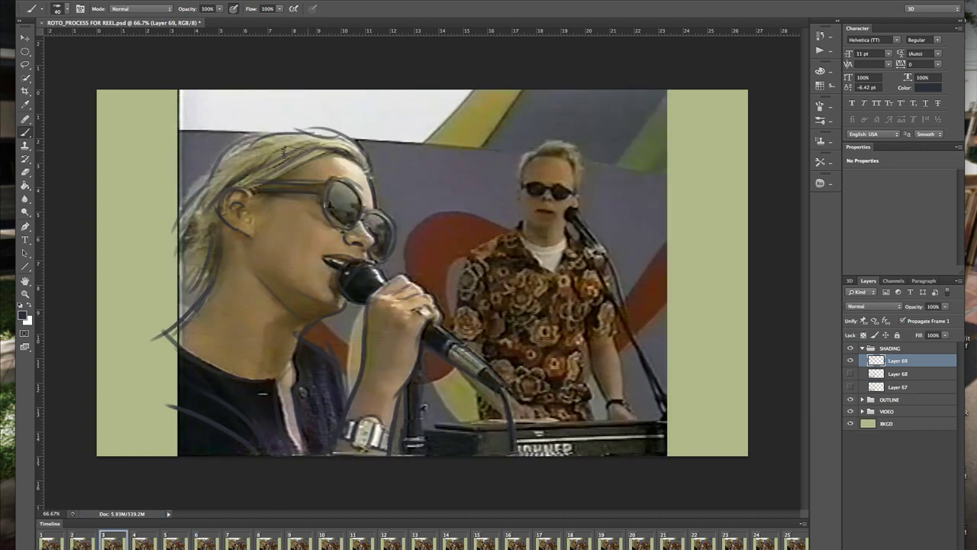
pyautogui.press(']')
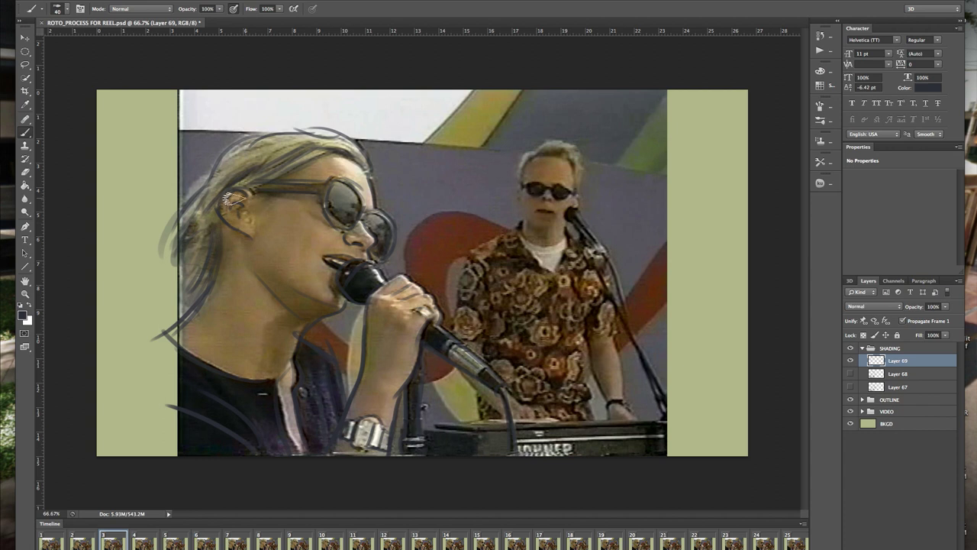
pyautogui.press(']')
pyautogui.press(']')
pyautogui.press(']')
pyautogui.press(']')
pyautogui.click(850, 412)
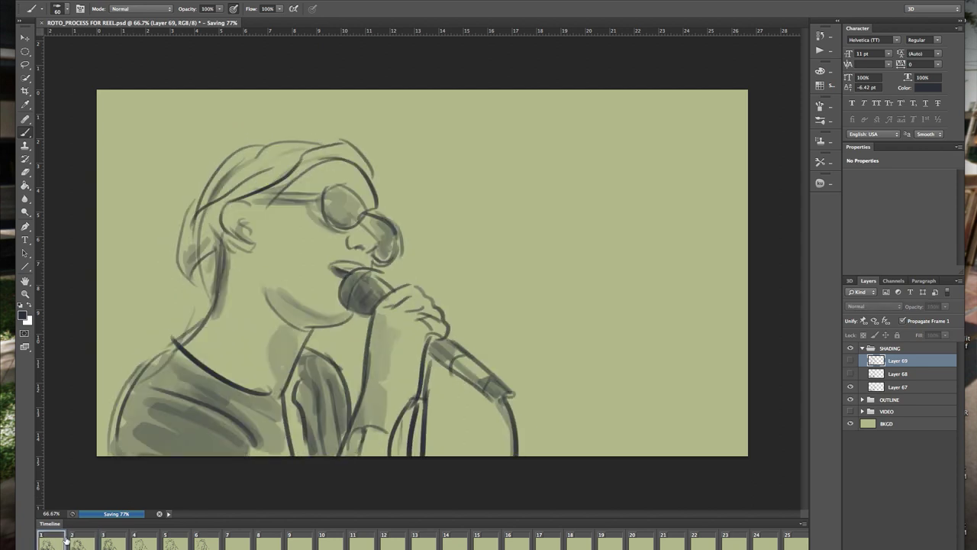
pyautogui.click(60, 539)
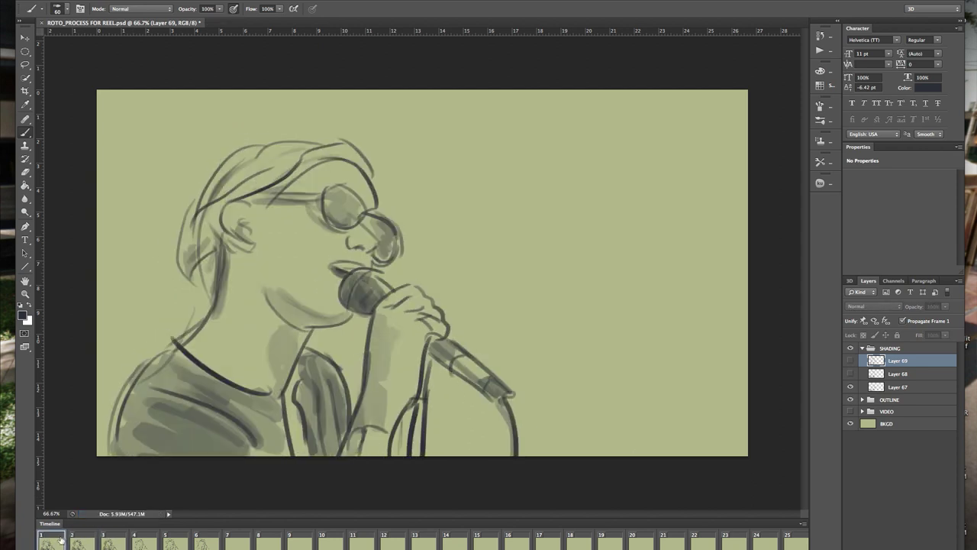
pyautogui.press(']')
pyautogui.press(']')
pyautogui.press(']')
pyautogui.press(']')
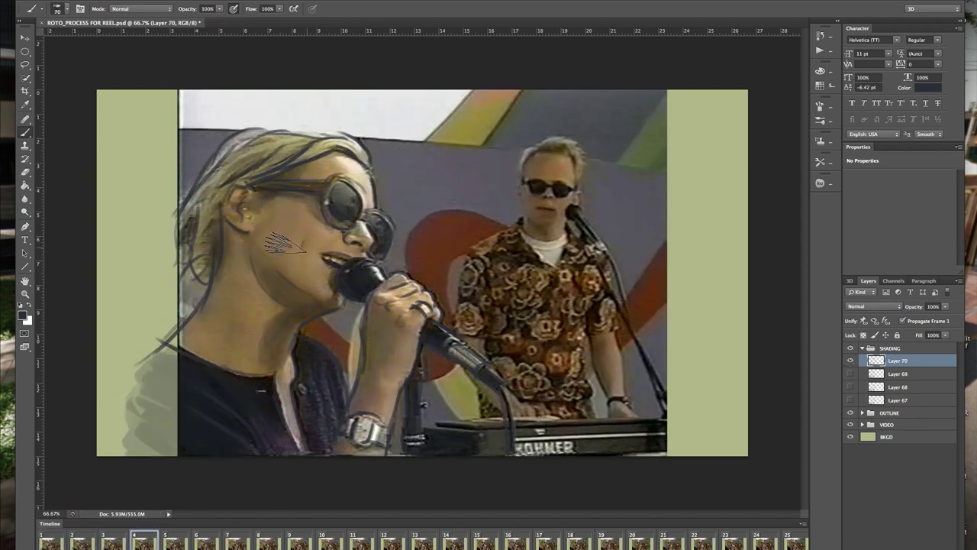
pyautogui.click(851, 425)
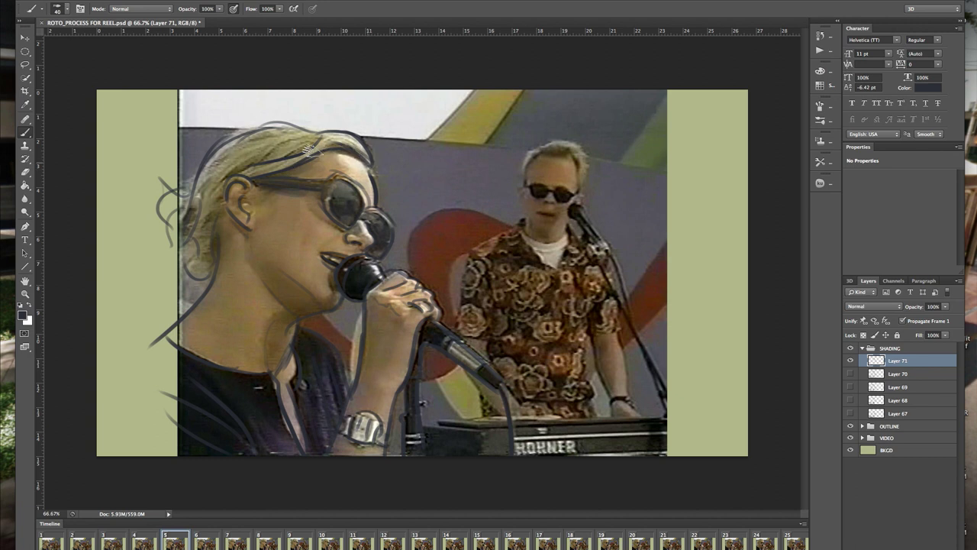
# Step: Shade the hair near the ear and the left shoulder in grey, then save the progress
pyautogui.moveTo(183, 203); pyautogui.dragTo(205, 246)
pyautogui.press('[')
pyautogui.press('[')
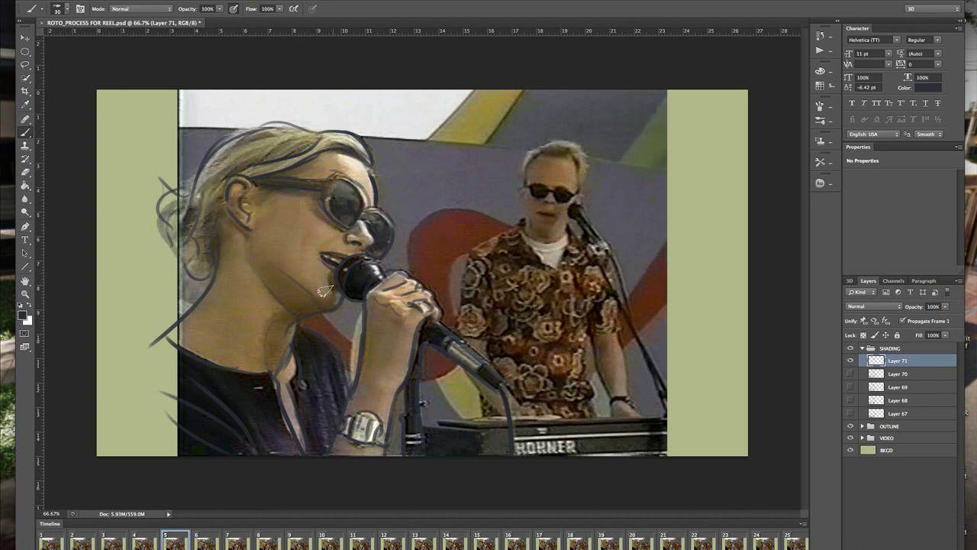
pyautogui.press(']')
pyautogui.press(']')
pyautogui.press(']')
pyautogui.press(']')
pyautogui.moveTo(156, 355)
pyautogui.mouseDown()
pyautogui.moveTo(126, 400)
pyautogui.moveTo(137, 420)
pyautogui.mouseUp()
pyautogui.press('[')
pyautogui.press('[')
pyautogui.press('[')
pyautogui.press('[')
pyautogui.press(']')
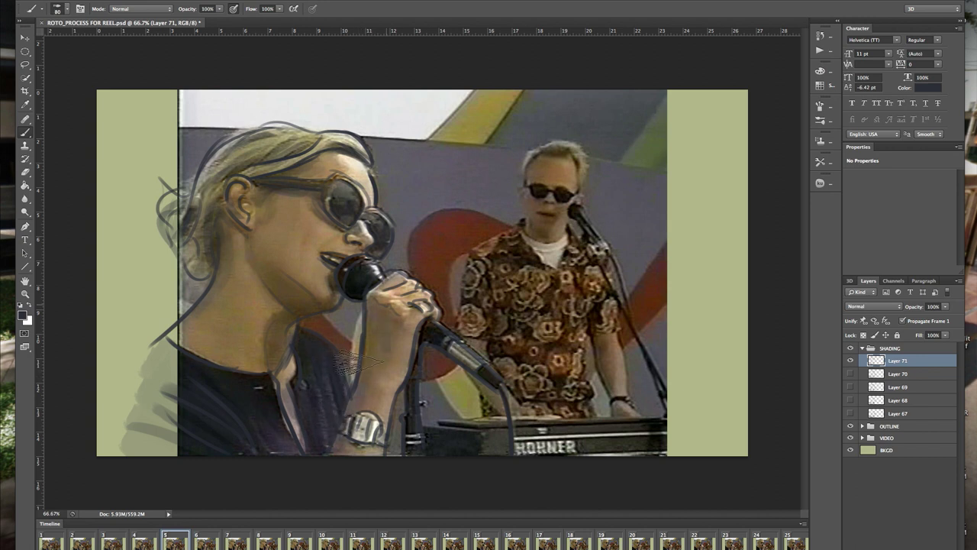
pyautogui.press('[')
pyautogui.press('[')
pyautogui.press('[')
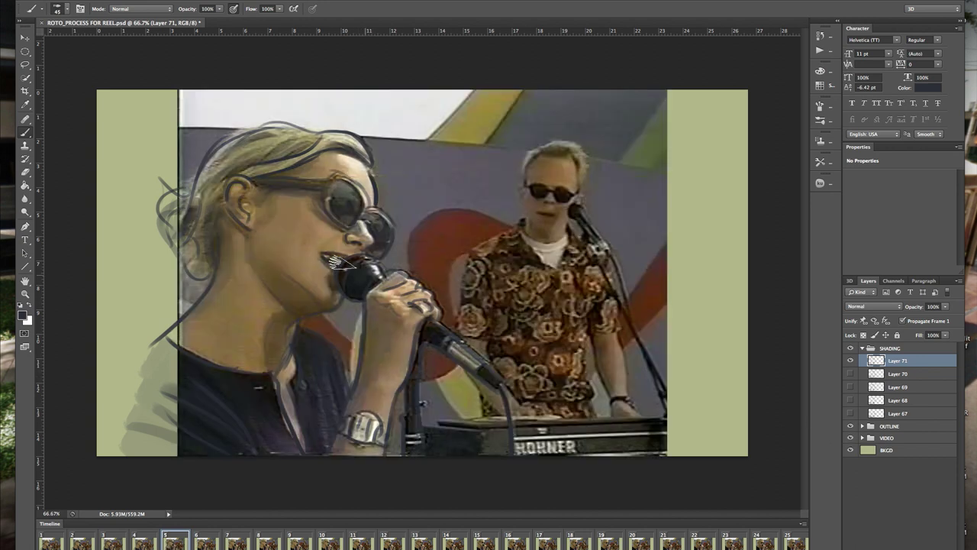
pyautogui.press('[')
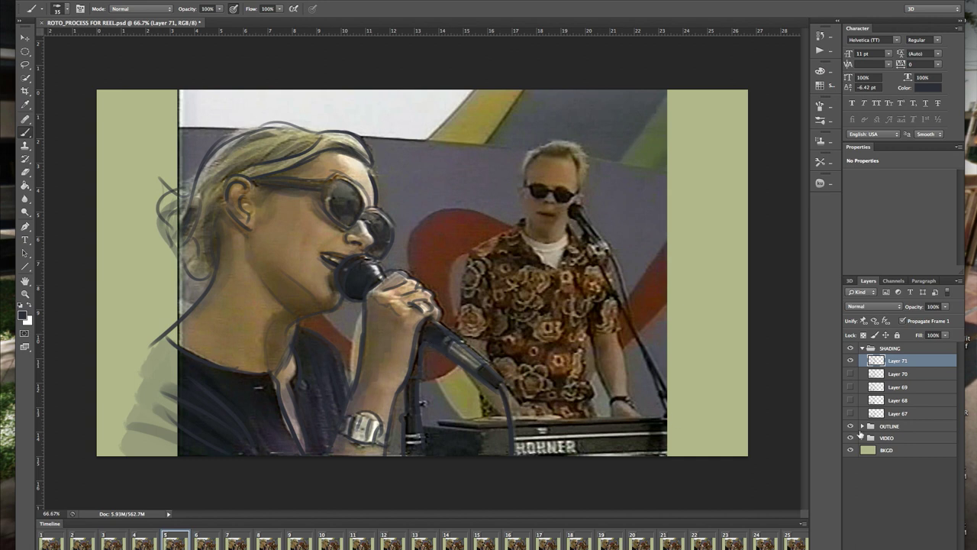
pyautogui.hotkey('ctrl', 'shift', 'alt', 'n')
pyautogui.hotkey('ctrl', 's')
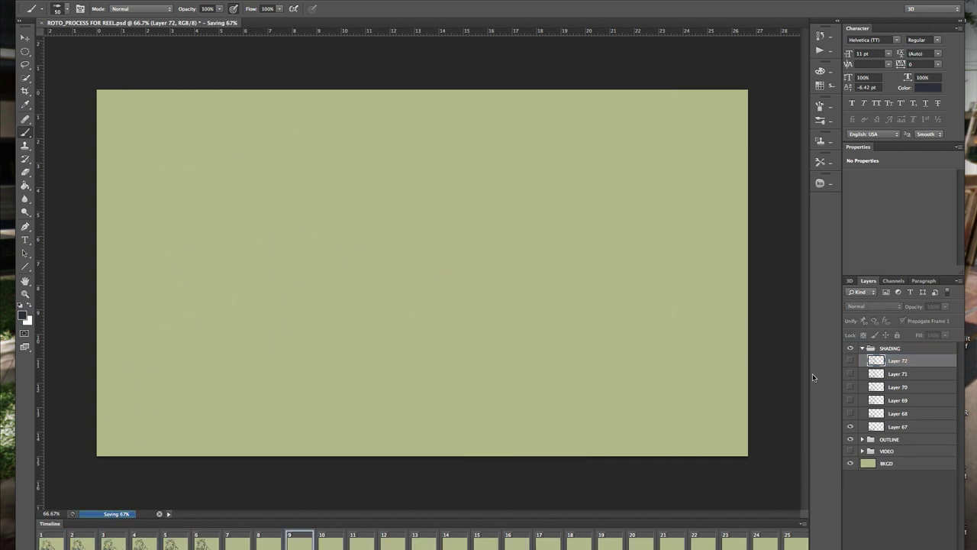
# Step: Play back the animation to review the shading, then save the document
pyautogui.press('Left')
pyautogui.press('Left')
pyautogui.press('space')
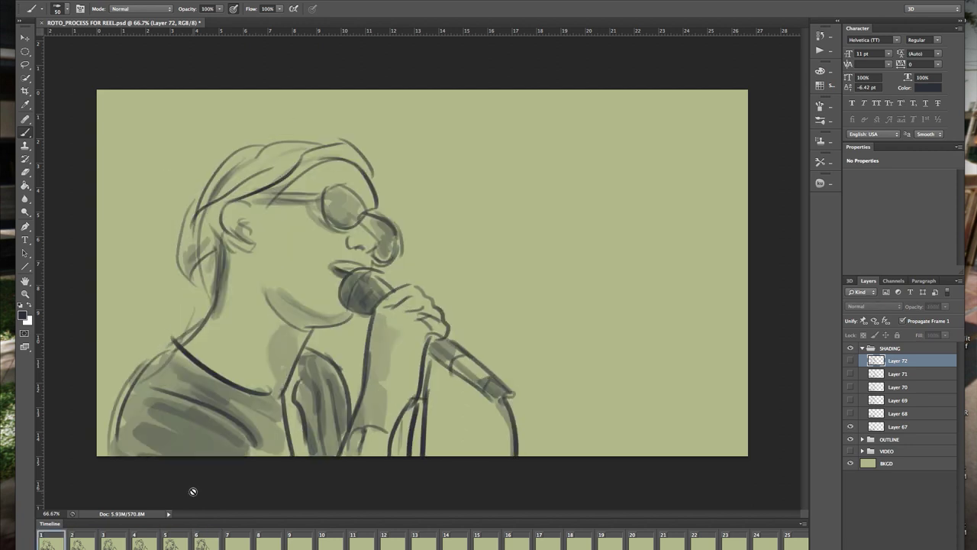
pyautogui.hotkey('ctrl', 's')
# Step: Collapse SHADING, create a new group named HIGHLIGHTS, and show the video again
pyautogui.click(861, 349)
pyautogui.click(958, 280)
pyautogui.click(873, 329)
pyautogui.write('HIGHLIGHTS')
pyautogui.press('Return')
pyautogui.click(850, 383)
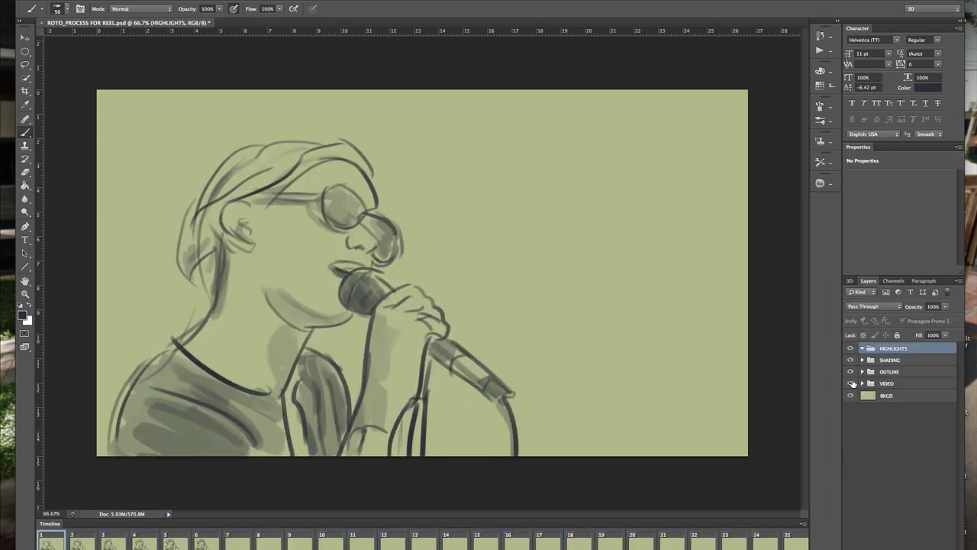
# Step: Add a highlight layer in HIGHLIGHTS, pick a pale cream swatch, and size the brush
pyautogui.hotkey('ctrl', 'shift', 'alt', 'n')
pyautogui.click(820, 83)
pyautogui.click(797, 136)
pyautogui.press('[')
pyautogui.press('[')
pyautogui.press('[')
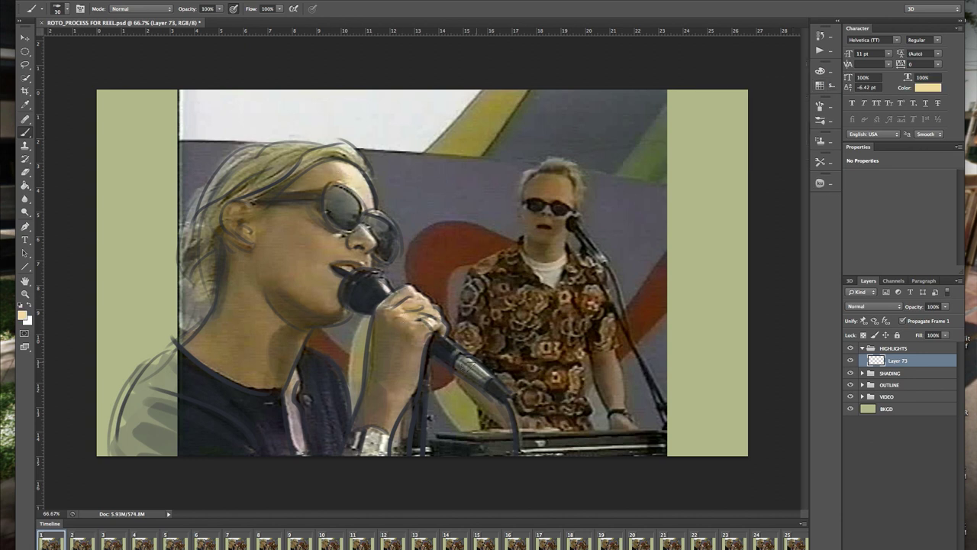
pyautogui.press(']')
pyautogui.press(']')
pyautogui.press(']')
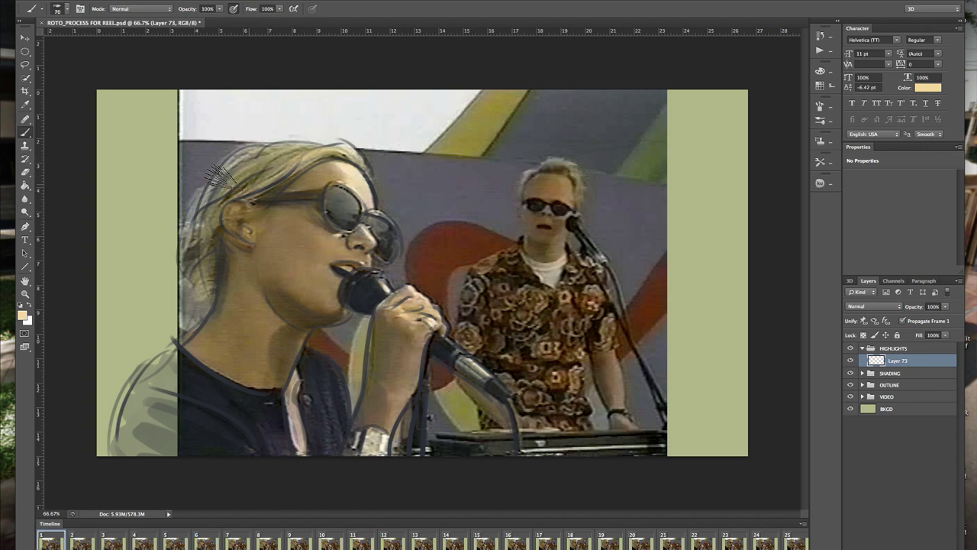
pyautogui.click(850, 396)
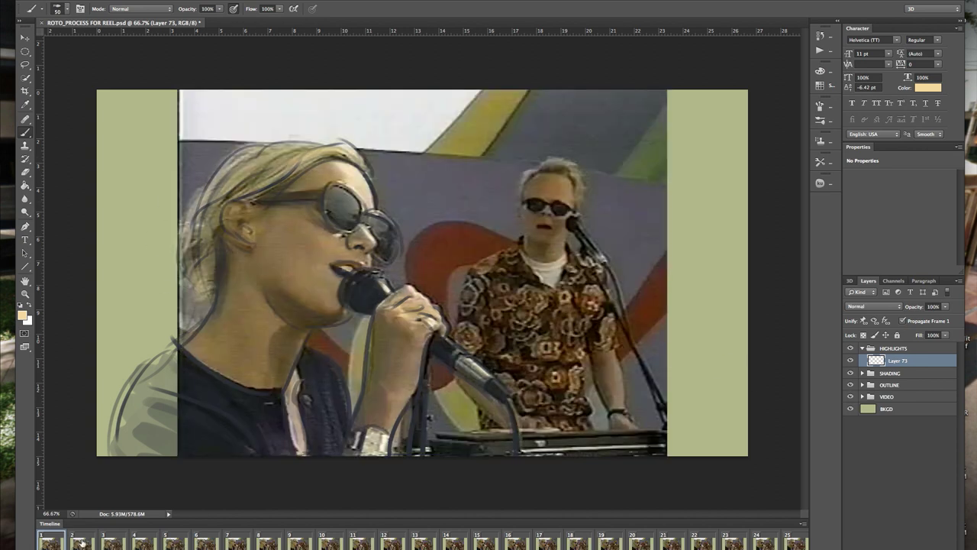
# Step: Paint pale highlights on the hair from frame 2 onward, each frame on its own layer
pyautogui.click(87, 537)
pyautogui.hotkey('ctrl', 'shift', 'alt', 'n')
pyautogui.press('[')
pyautogui.press('[')
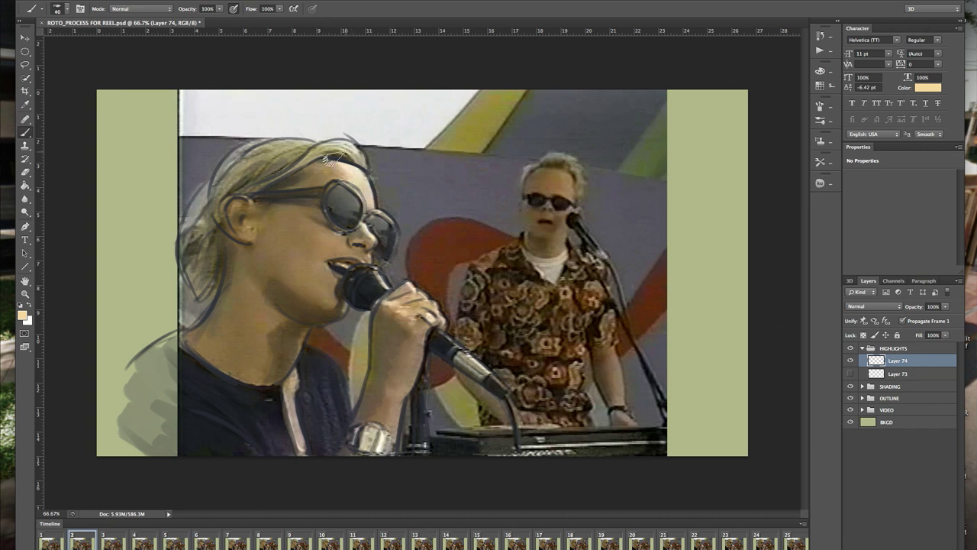
pyautogui.press('[')
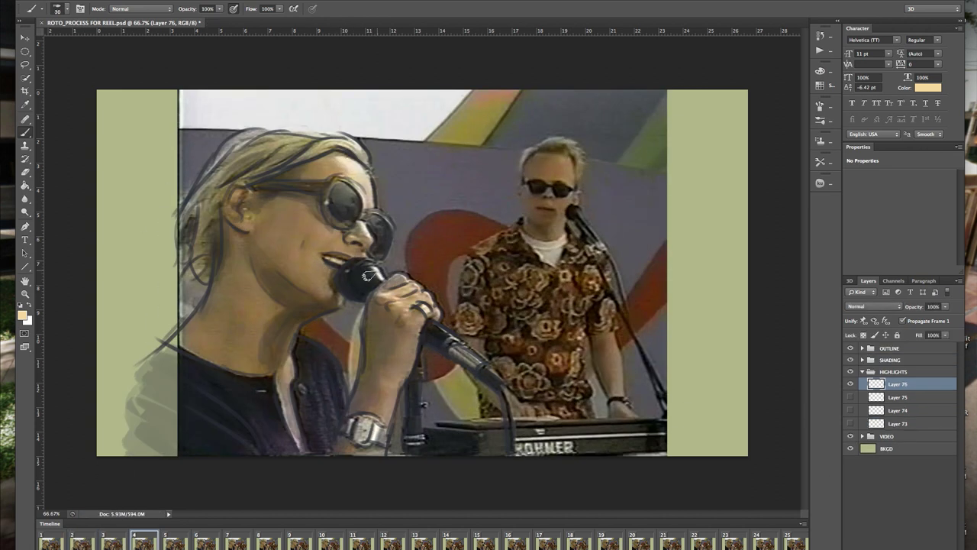
pyautogui.press(']')
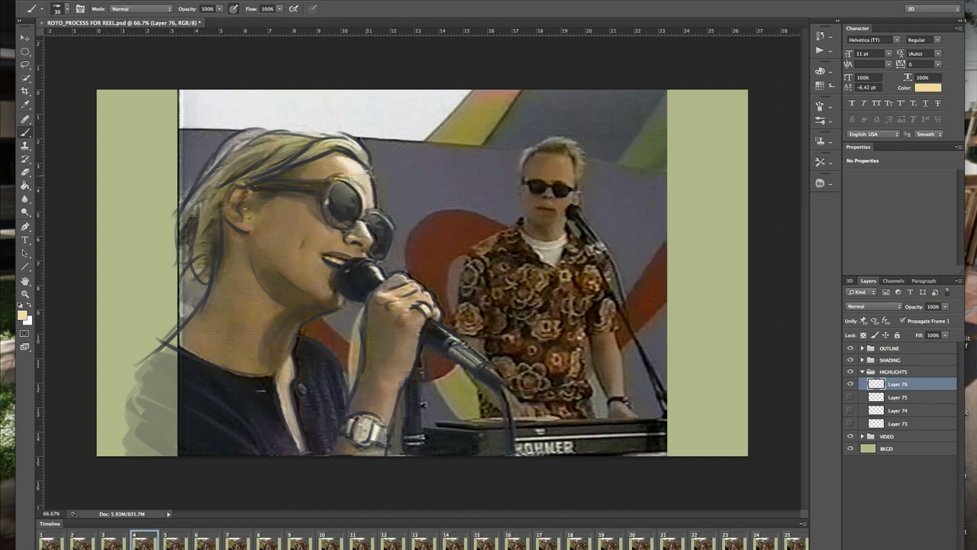
pyautogui.click(850, 436)
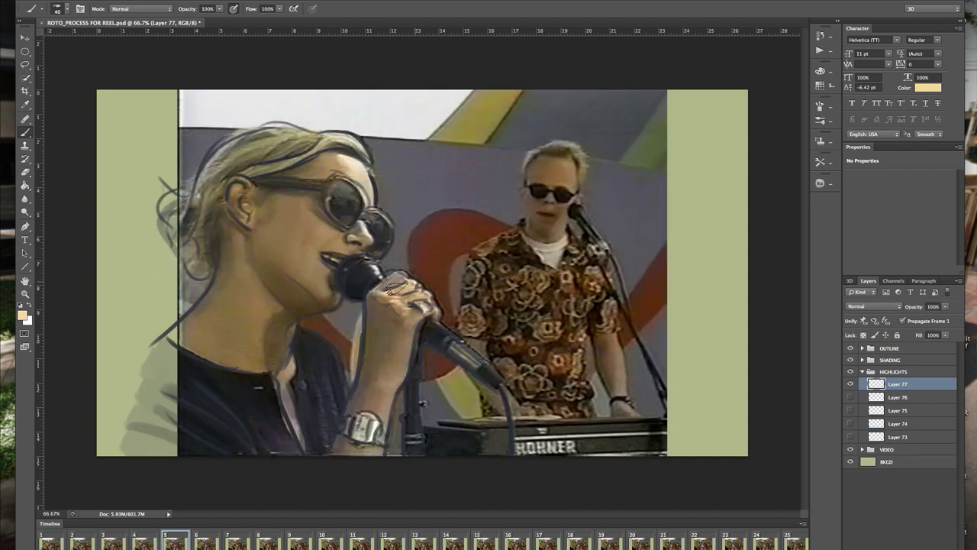
pyautogui.press('[')
pyautogui.press('[')
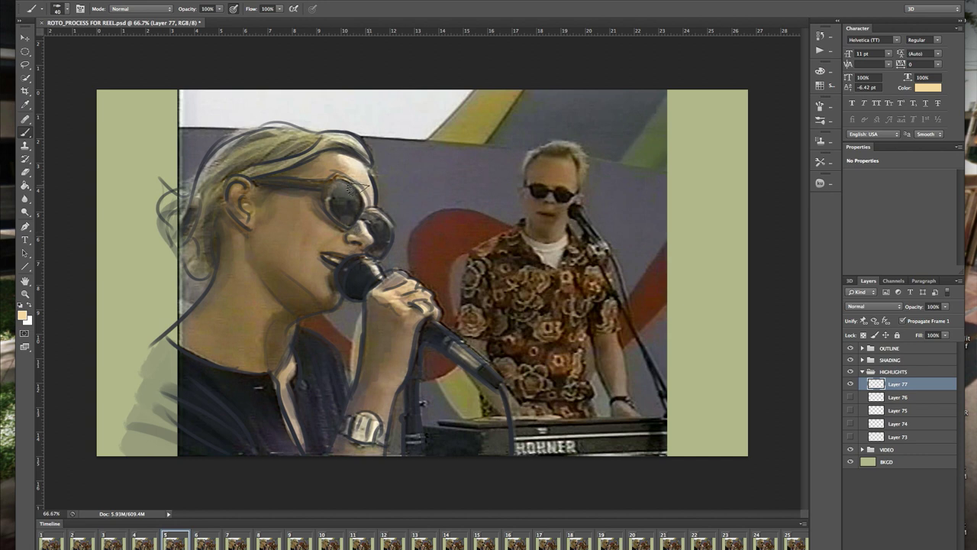
pyautogui.press(']')
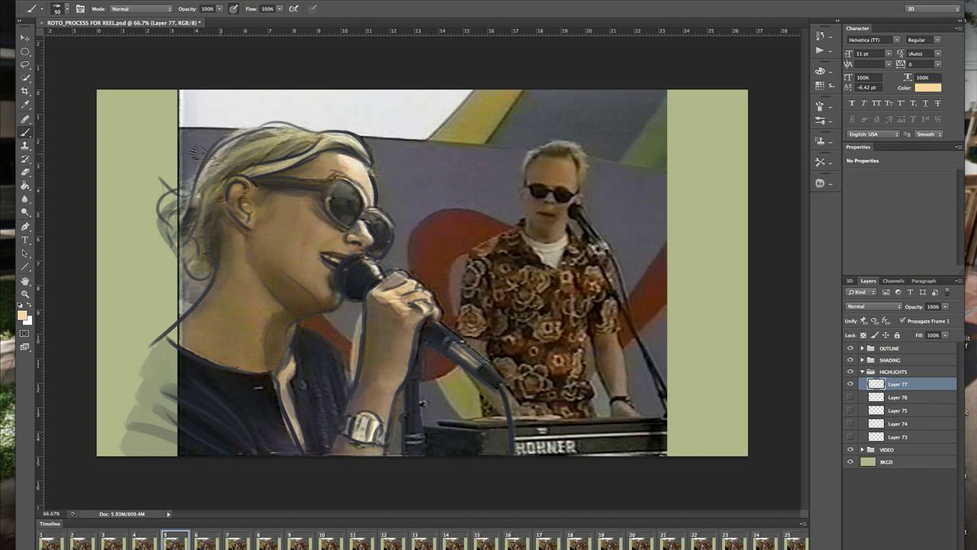
pyautogui.moveTo(206, 183); pyautogui.dragTo(172, 252)
# Step: Highlight frame 6 on a new layer, then play back the finished animation
pyautogui.press('F2')
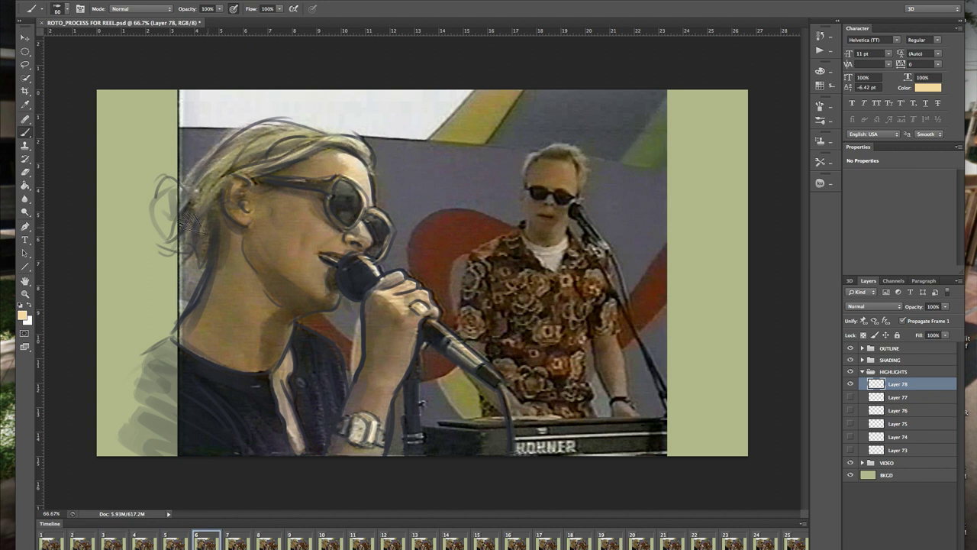
pyautogui.press(']')
pyautogui.press(']')
pyautogui.press('F3')
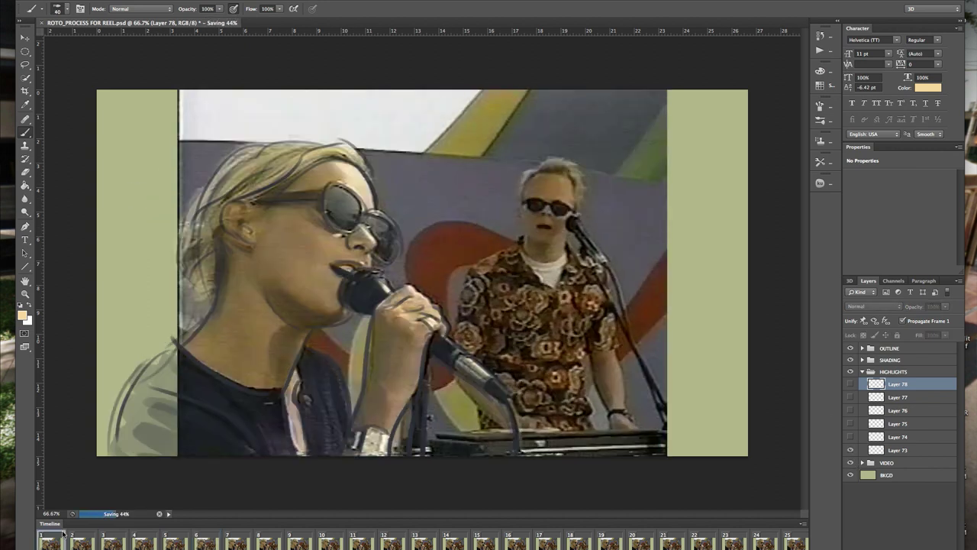
pyautogui.press('space')
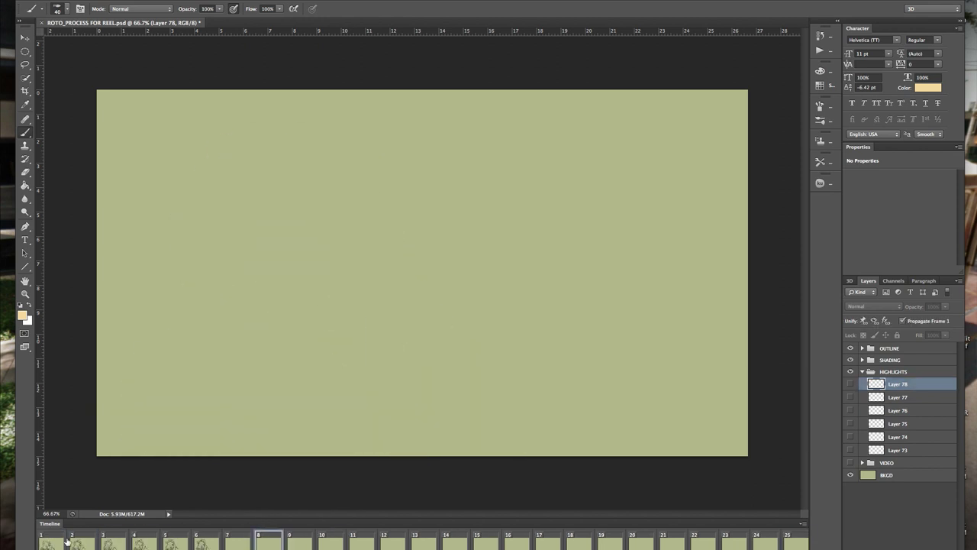